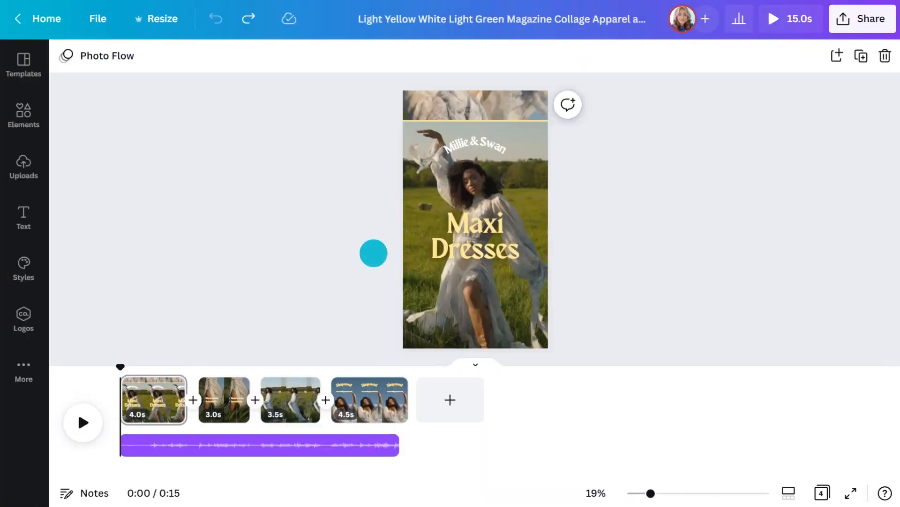
- Add the Active Apparel logo with the black banner background to the first page
{"action": "left_click", "coordinate": [155, 440]}
{"action": "key", "text": "Delete"}
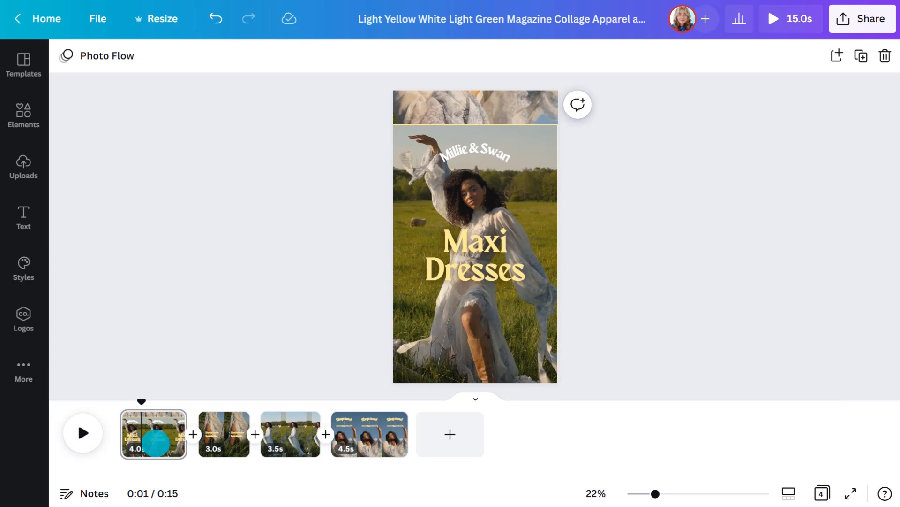
{"action": "left_click", "coordinate": [24, 317]}
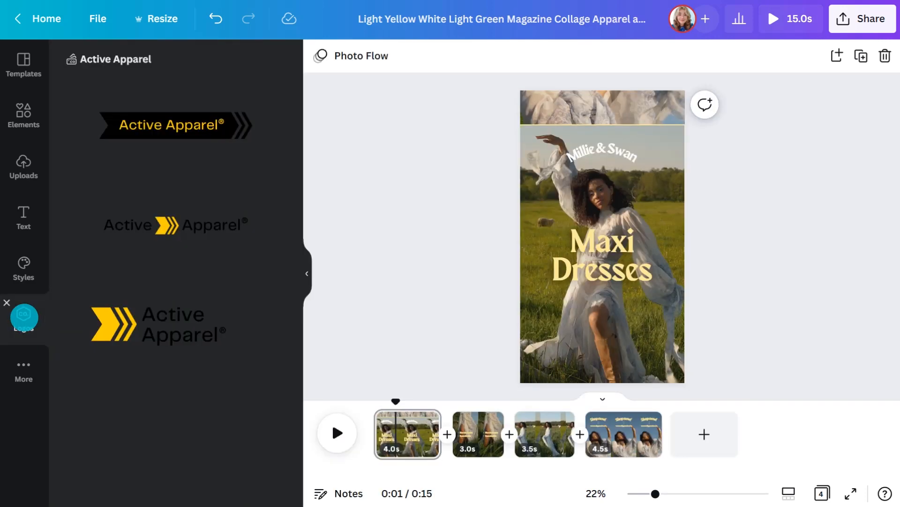
{"action": "left_click", "coordinate": [176, 125]}
{"action": "left_click", "coordinate": [307, 273]}
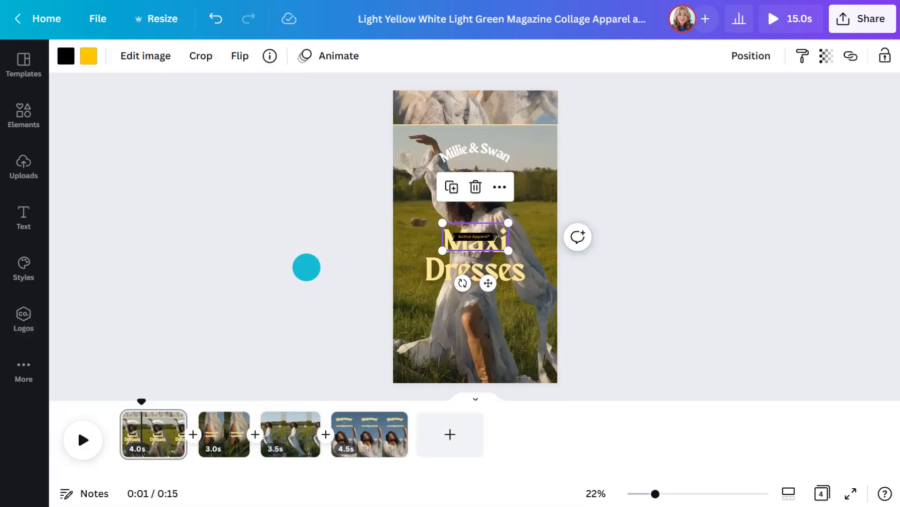
- Delete the curved "Millie & Swan" text and put the Active Apparel logo, enlarged, in its place
{"action": "left_click", "coordinate": [472, 153]}
{"action": "left_click", "coordinate": [475, 105]}
{"action": "left_click_drag", "start_coordinate": [475, 230], "coordinate": [420, 139]}
{"action": "left_click_drag", "start_coordinate": [509, 173], "coordinate": [524, 178]}
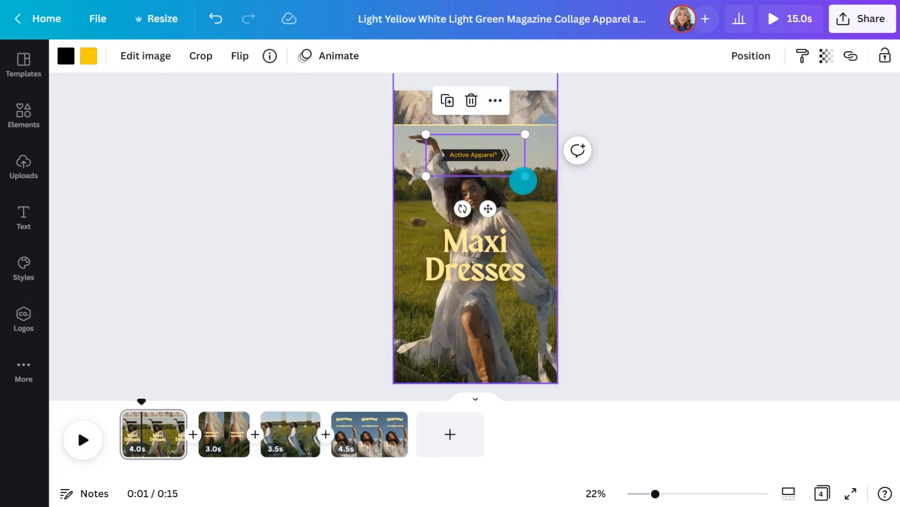
- Change the "Maxi Dresses" heading to "New release!" and colour it with the brand palette's yellow
{"action": "double_click", "coordinate": [480, 264]}
{"action": "type", "text": "New release!"}
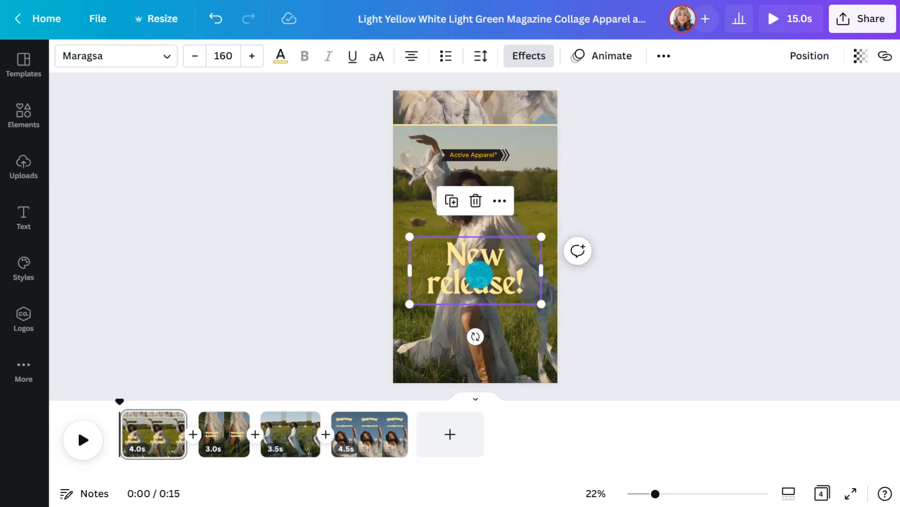
{"action": "left_click", "coordinate": [281, 55]}
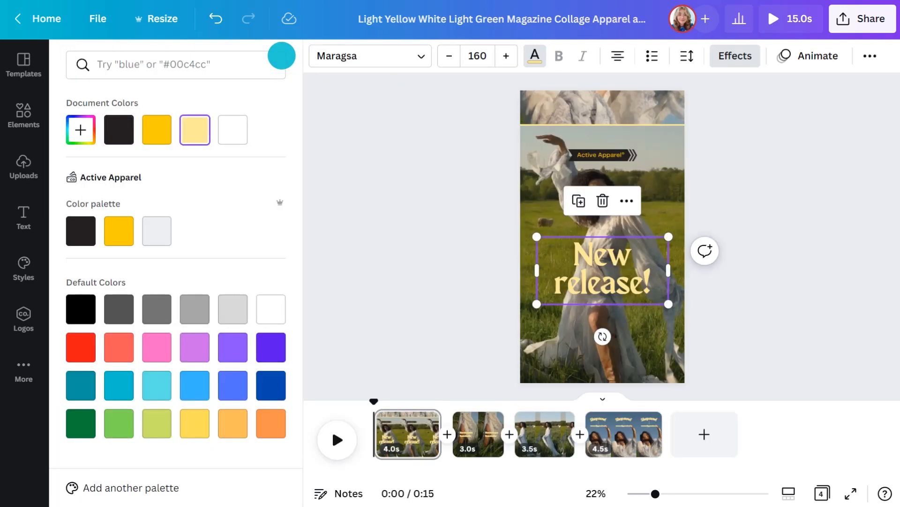
{"action": "left_click", "coordinate": [119, 231]}
- Apply the Active Apparel brand font set, Telegraf Bold and Medium, to the first page's heading
{"action": "left_click", "coordinate": [23, 266]}
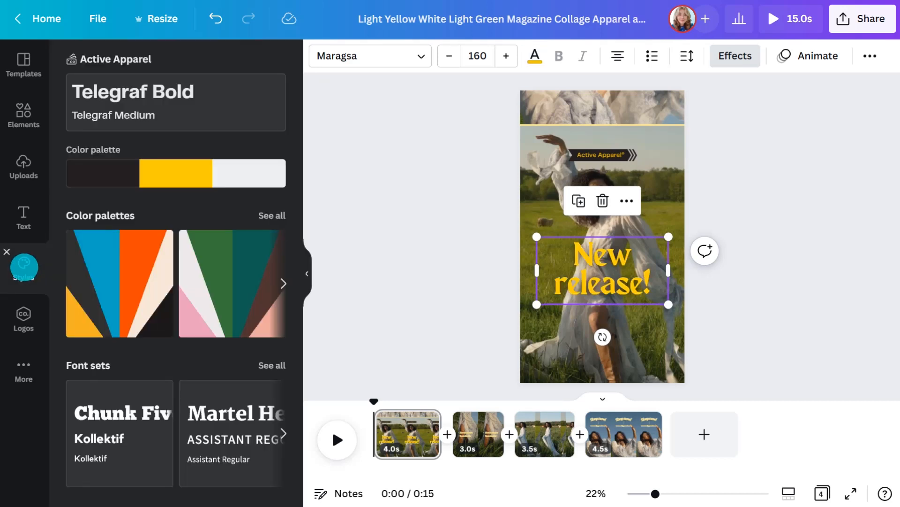
{"action": "left_click", "coordinate": [150, 96]}
{"action": "left_click", "coordinate": [306, 272]}
- Recolour the horizontal divider line on the first page with the brand palette's near-black
{"action": "left_click", "coordinate": [448, 124]}
{"action": "left_click", "coordinate": [66, 57]}
{"action": "left_click", "coordinate": [80, 229]}
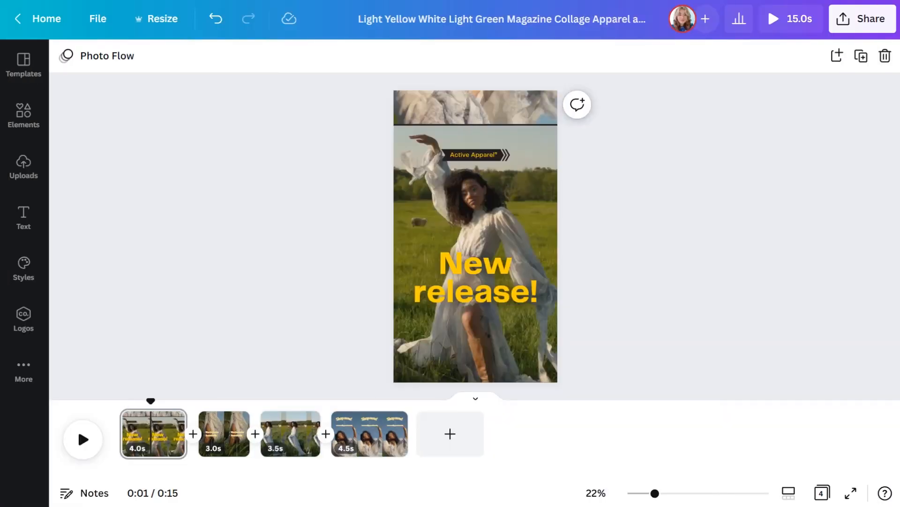
- Search the elements library for "exercise" and limit the results to videos
{"action": "left_click", "coordinate": [436, 319]}
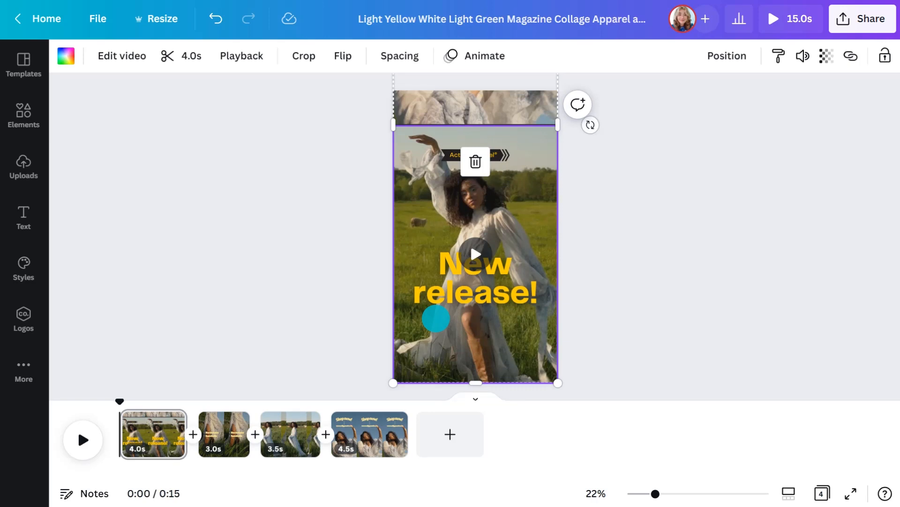
{"action": "left_click", "coordinate": [23, 165]}
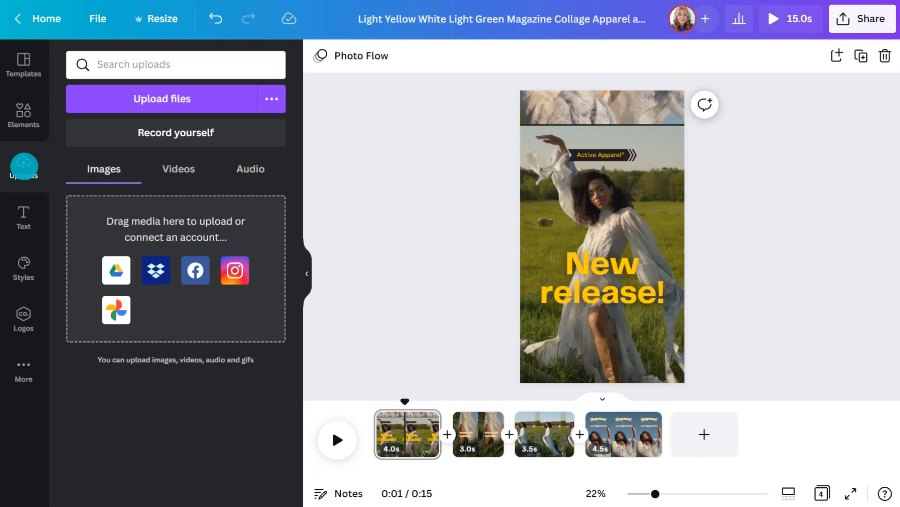
{"action": "left_click", "coordinate": [24, 113]}
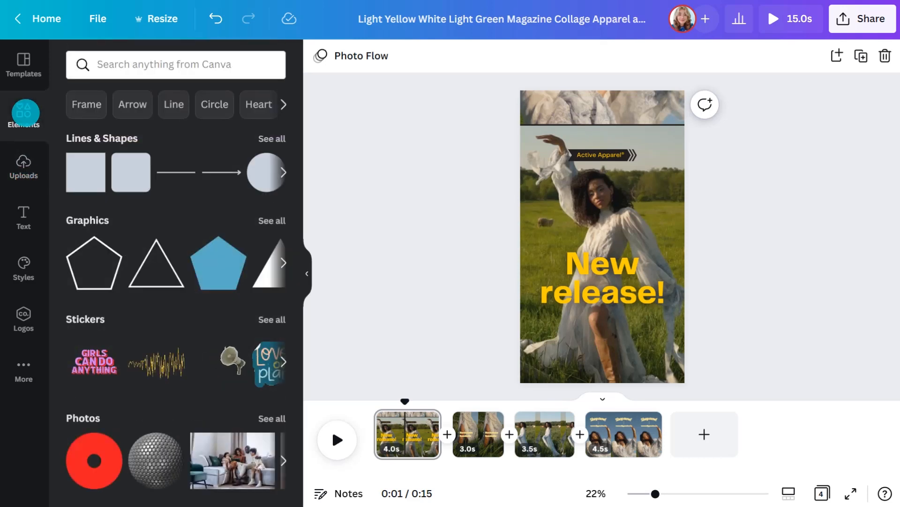
{"action": "left_click", "coordinate": [154, 64]}
{"action": "type", "text": "exercise"}
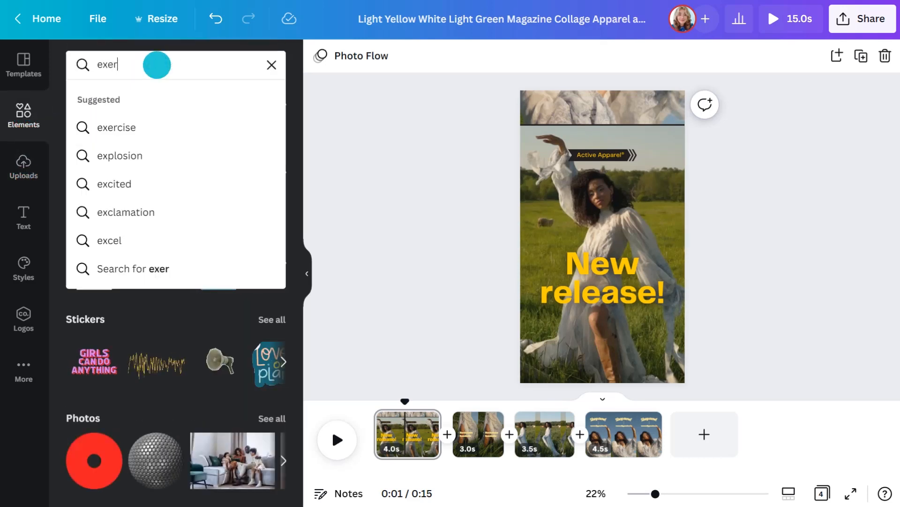
{"action": "key", "text": "Return"}
{"action": "left_click", "coordinate": [222, 98]}
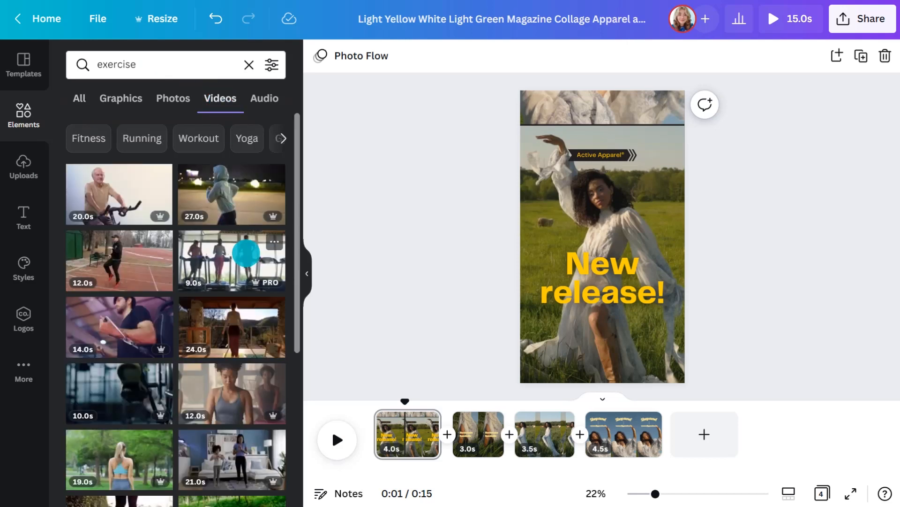
- Save the 9.0-second treadmill video to the shared Exercise Videos folder
{"action": "left_click", "coordinate": [274, 239]}
{"action": "left_click", "coordinate": [334, 269]}
{"action": "left_click", "coordinate": [340, 179]}
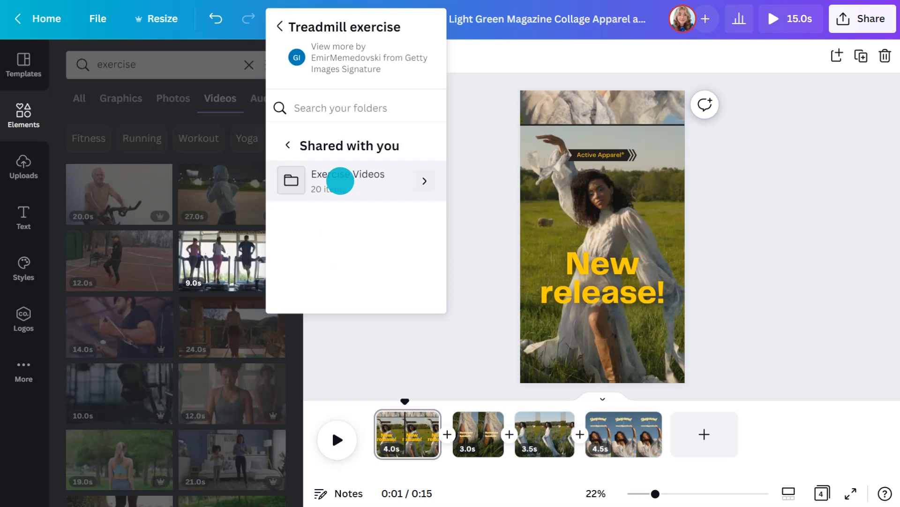
{"action": "left_click", "coordinate": [340, 179]}
{"action": "left_click", "coordinate": [388, 287]}
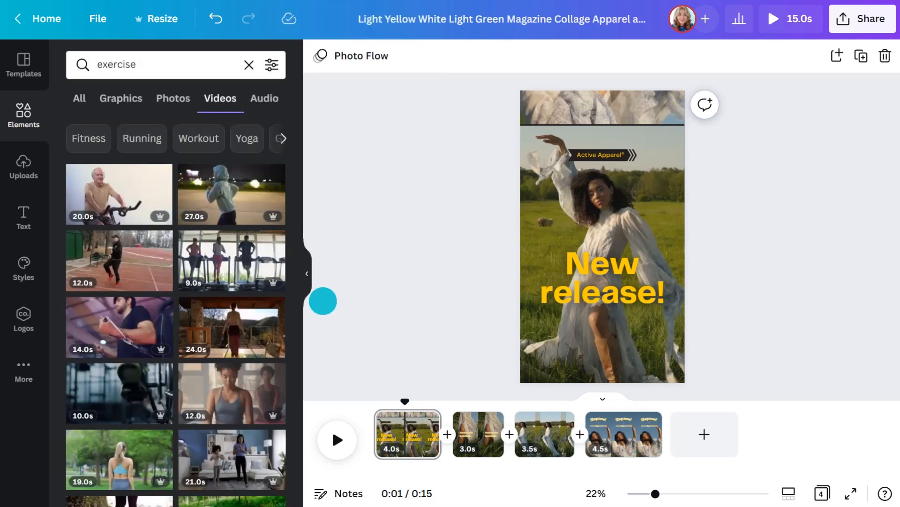
- Replace the first page's main video with the 33.8-second clip of the woman in maroon from the shared Exercise Videos folder
{"action": "left_click", "coordinate": [23, 369]}
{"action": "left_click", "coordinate": [147, 233]}
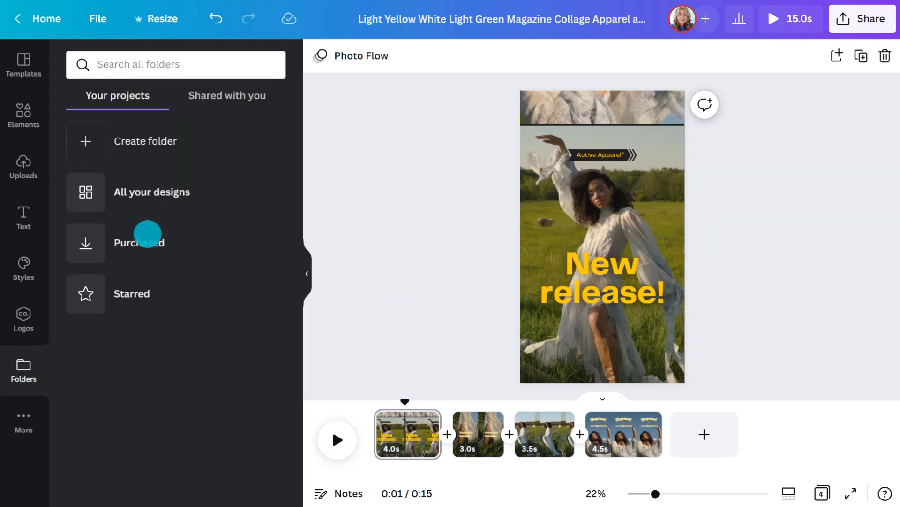
{"action": "left_click", "coordinate": [224, 95]}
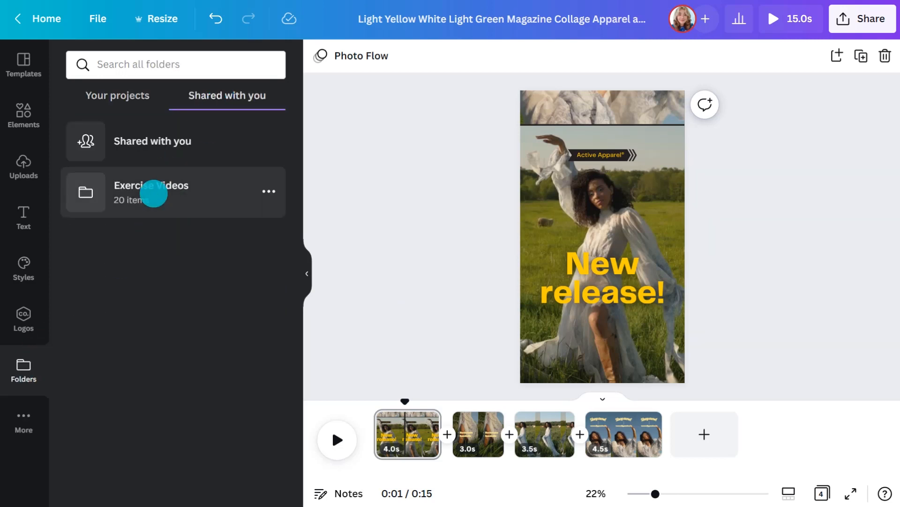
{"action": "left_click", "coordinate": [153, 195]}
{"action": "scroll", "coordinate": [152, 283], "scroll_direction": "down", "scroll_amount": 4}
{"action": "left_click_drag", "start_coordinate": [141, 392], "coordinate": [583, 255]}
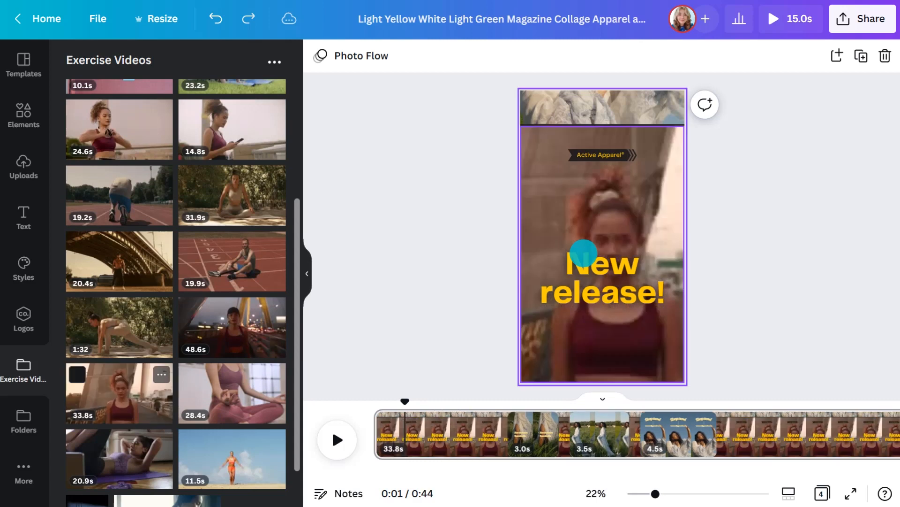
{"action": "left_click", "coordinate": [307, 267]}
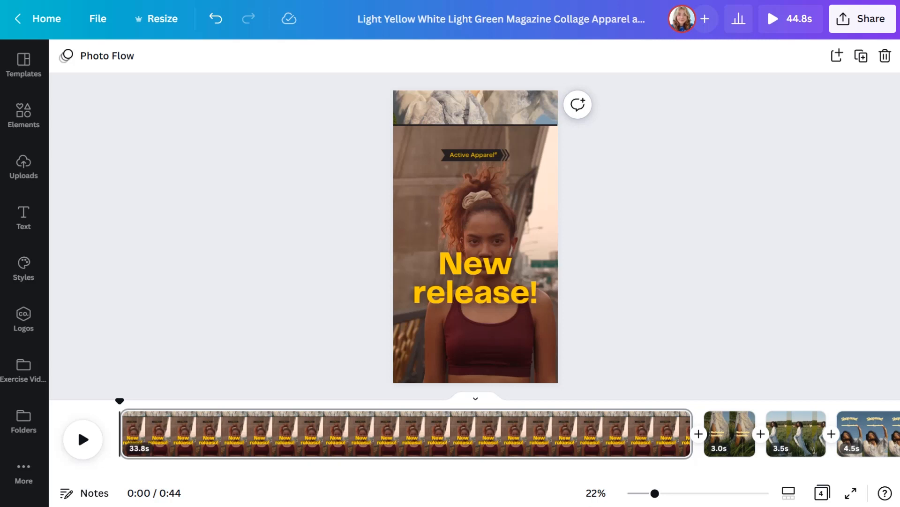
- Split the first page at 0:07 and shorten its second part to 7.4 seconds
{"action": "left_click_drag", "start_coordinate": [119, 400], "coordinate": [254, 399]}
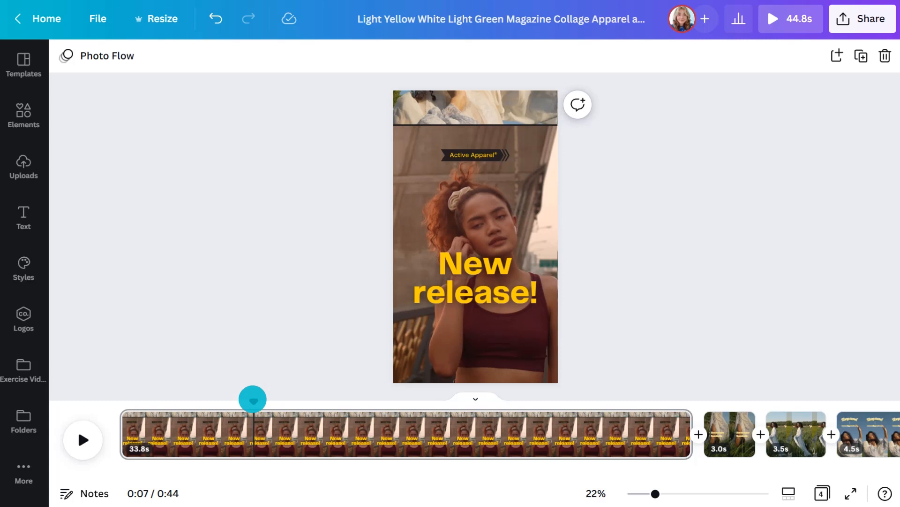
{"action": "right_click", "coordinate": [253, 434]}
{"action": "left_click", "coordinate": [308, 361]}
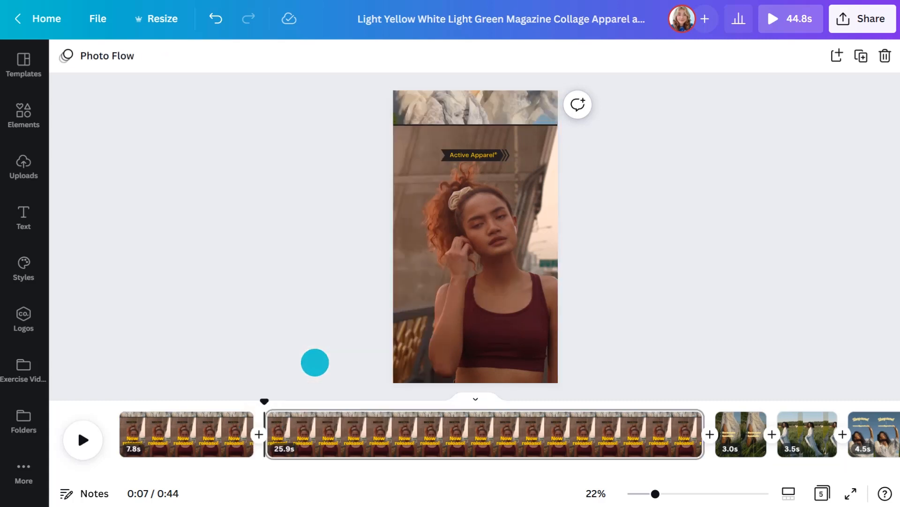
- Delete the 7.8-second opening page and fill the remaining page's upper strip with the 33.8-second clip from Exercise Videos
{"action": "right_click", "coordinate": [235, 421]}
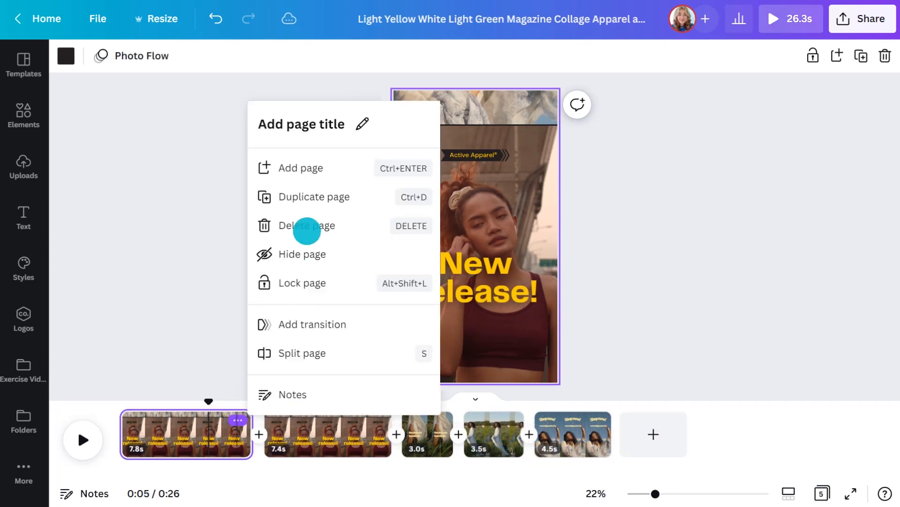
{"action": "left_click", "coordinate": [307, 226]}
{"action": "left_click", "coordinate": [25, 368]}
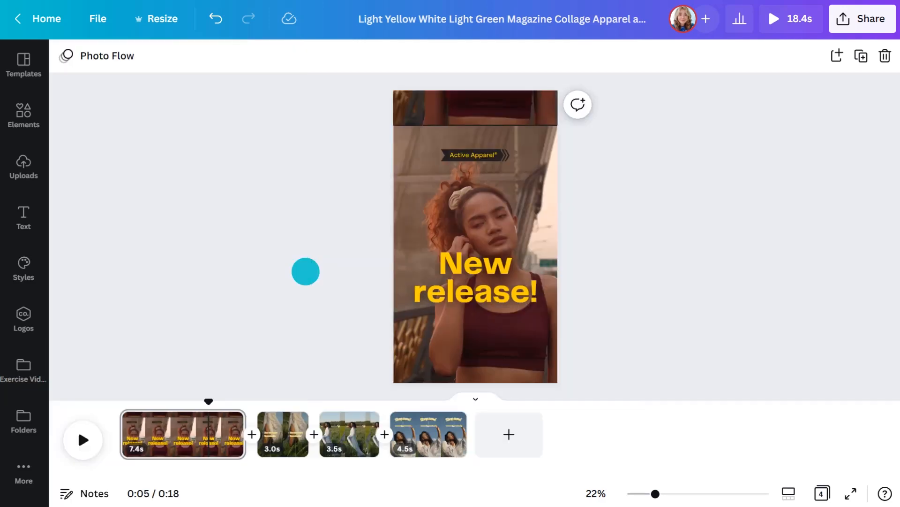
{"action": "left_click", "coordinate": [307, 273]}
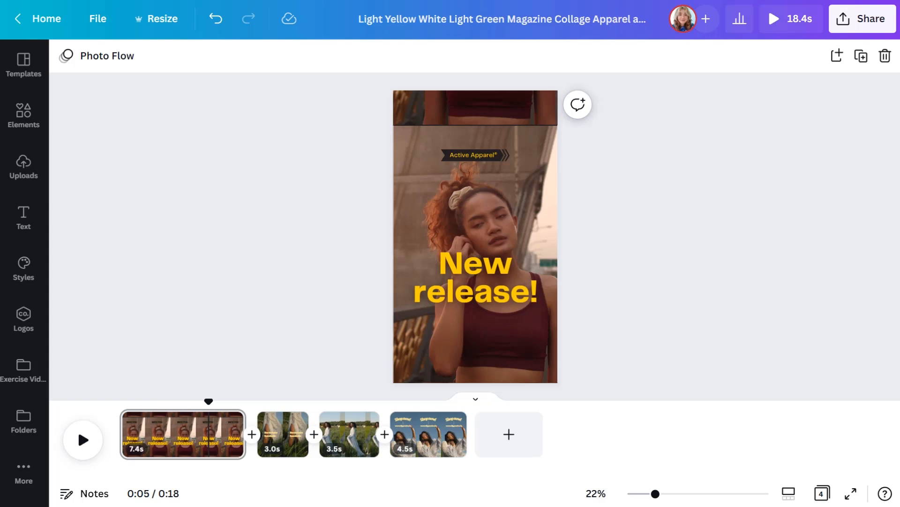
- Apply the Active Apparel palette and Telegraf fonts to the second page, shuffling the colours to white text with a yellow line
{"action": "left_click", "coordinate": [260, 410]}
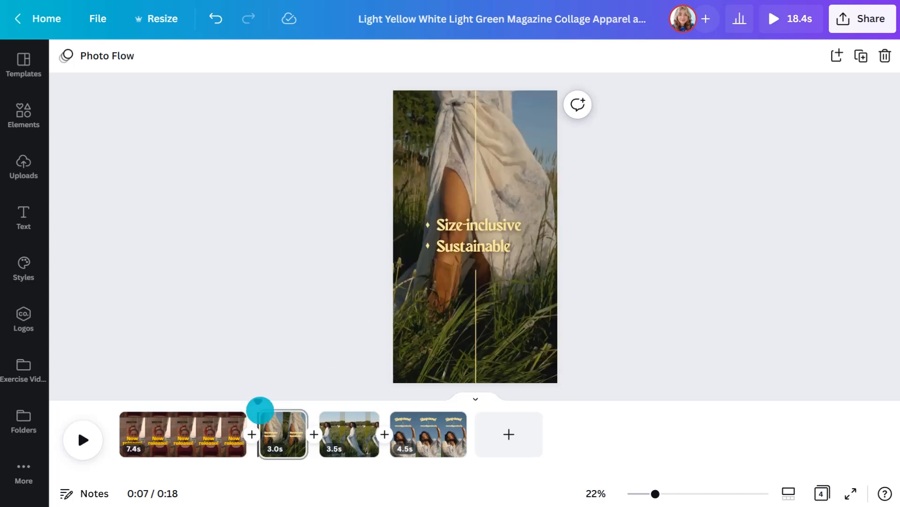
{"action": "left_click", "coordinate": [25, 266]}
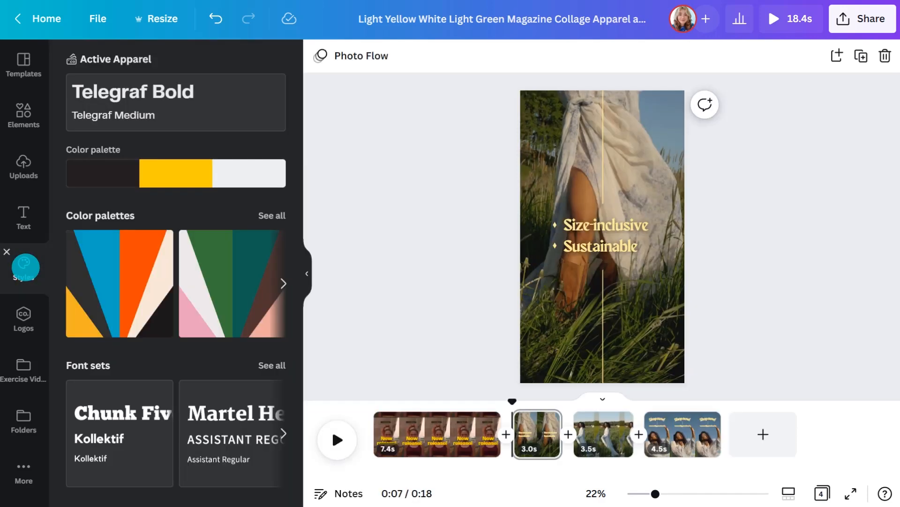
{"action": "left_click", "coordinate": [174, 173]}
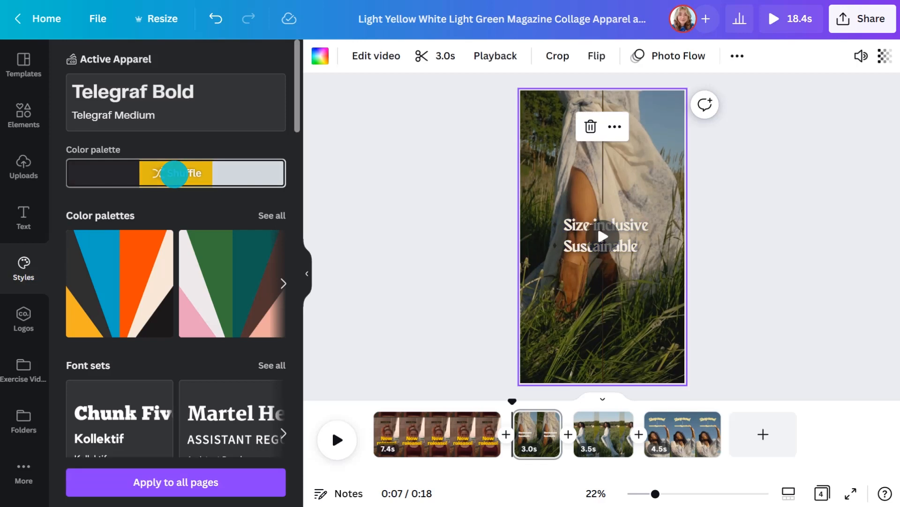
{"action": "left_click", "coordinate": [174, 173]}
{"action": "left_click", "coordinate": [174, 174]}
{"action": "left_click", "coordinate": [304, 264]}
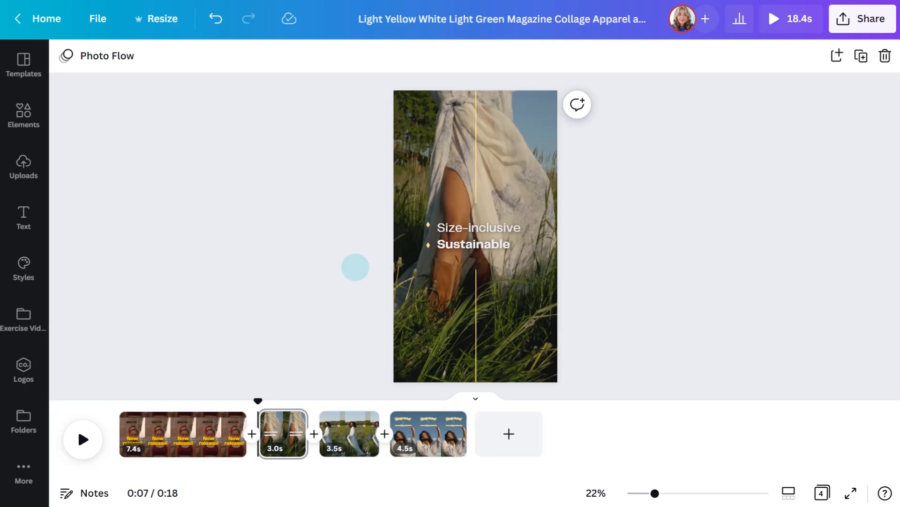
- Add the 48.6-second night-time video of the woman in a cap from Exercise Videos to the second page
{"action": "left_click", "coordinate": [24, 319]}
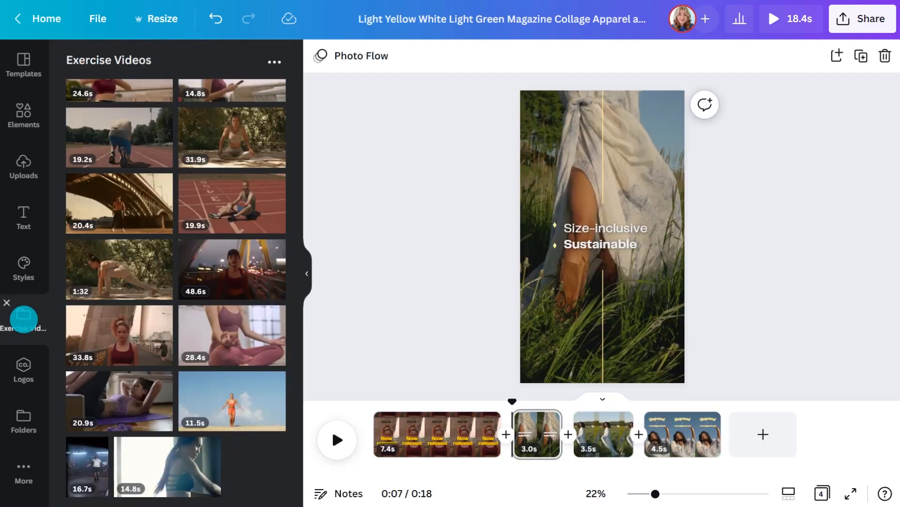
{"action": "left_click", "coordinate": [261, 263]}
{"action": "left_click", "coordinate": [307, 268]}
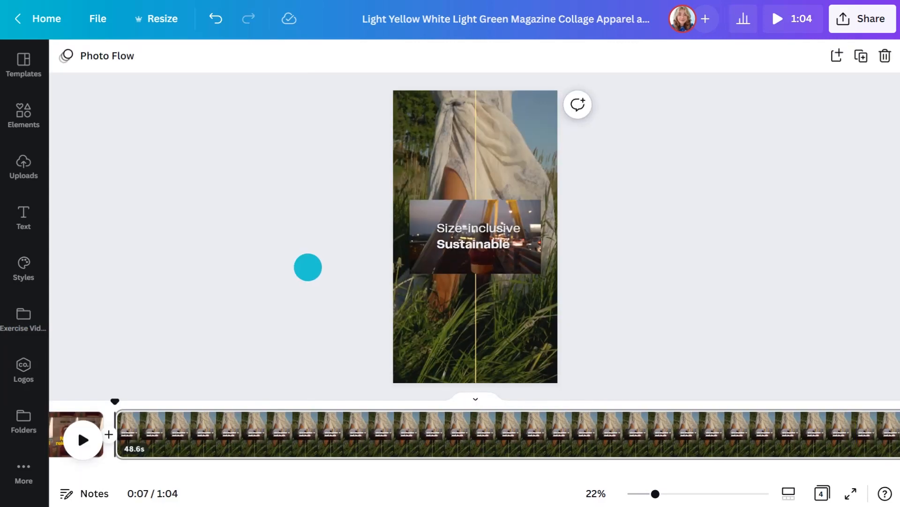
- Stretch the added video on the second page to all four page edges so it covers the old background
{"action": "left_click", "coordinate": [436, 221]}
{"action": "left_click_drag", "start_coordinate": [477, 272], "coordinate": [482, 381]}
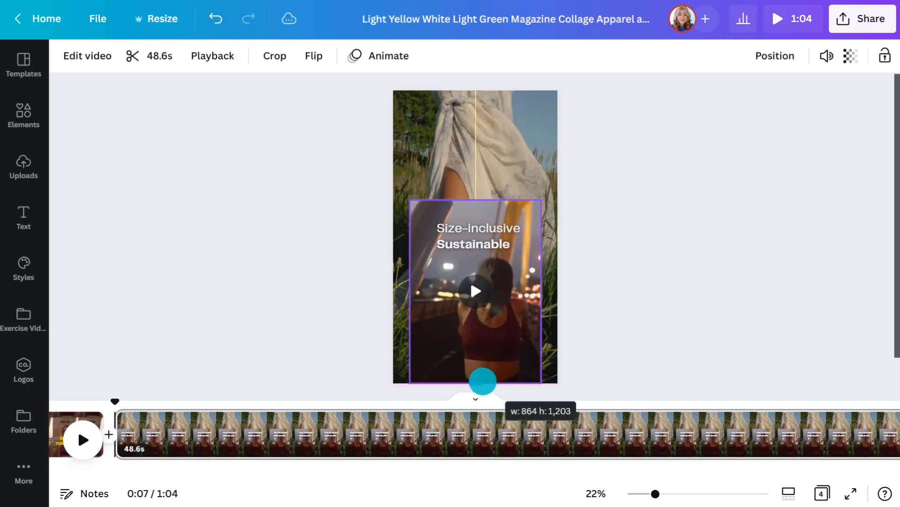
{"action": "left_click_drag", "start_coordinate": [476, 199], "coordinate": [479, 90]}
{"action": "left_click_drag", "start_coordinate": [409, 236], "coordinate": [395, 240]}
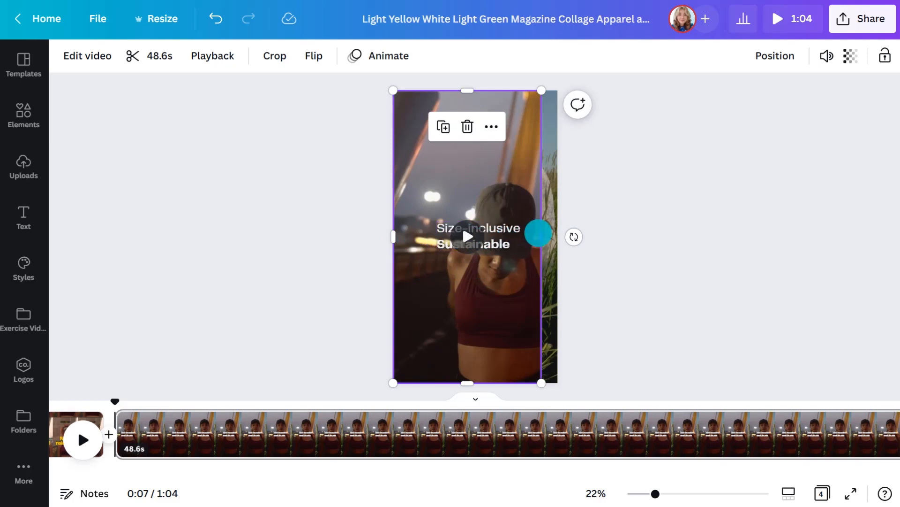
{"action": "left_click", "coordinate": [553, 233]}
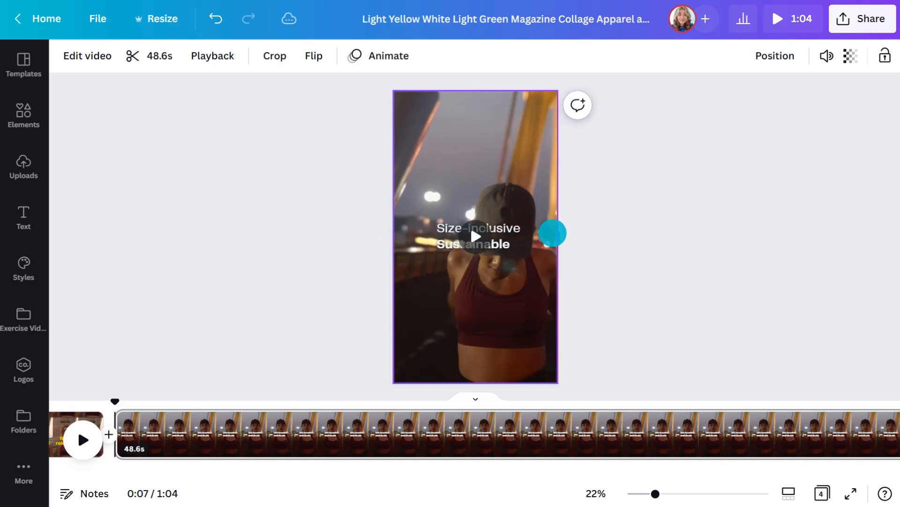
- Replace the third page's video with the 16.7-second jump-rope clip from the Exercise Videos folder
{"action": "left_click_drag", "start_coordinate": [117, 403], "coordinate": [767, 401]}
{"action": "left_click", "coordinate": [23, 319]}
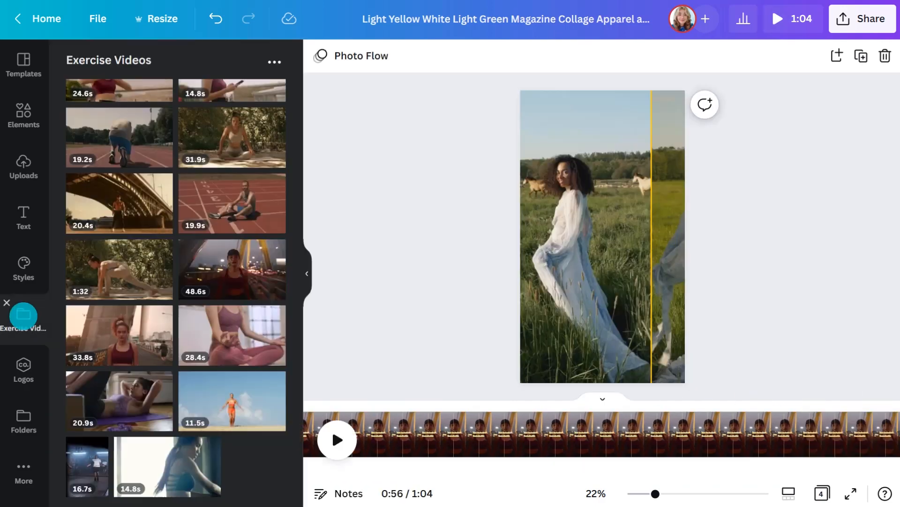
{"action": "left_click_drag", "start_coordinate": [89, 465], "coordinate": [545, 267]}
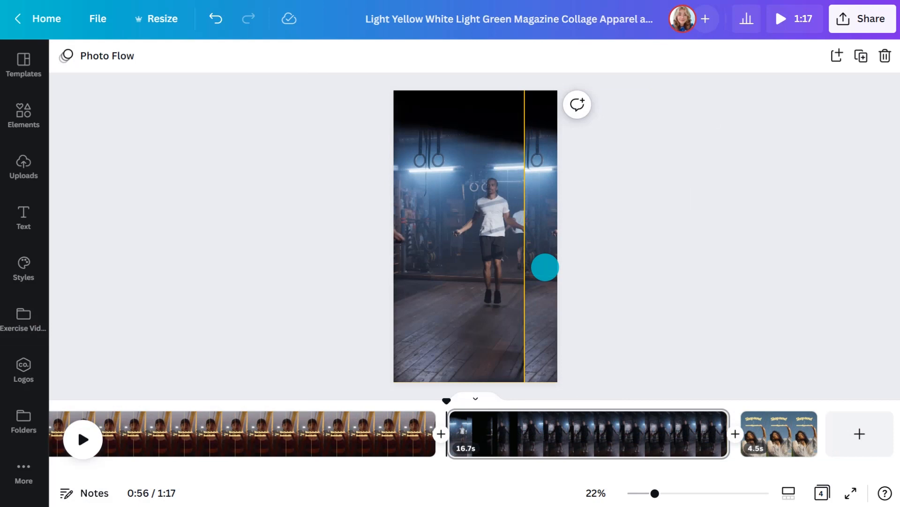
- Preview the jump-rope page, trim it to 4.8 seconds, and trim the second page to 5.8 seconds
{"action": "left_click", "coordinate": [83, 439]}
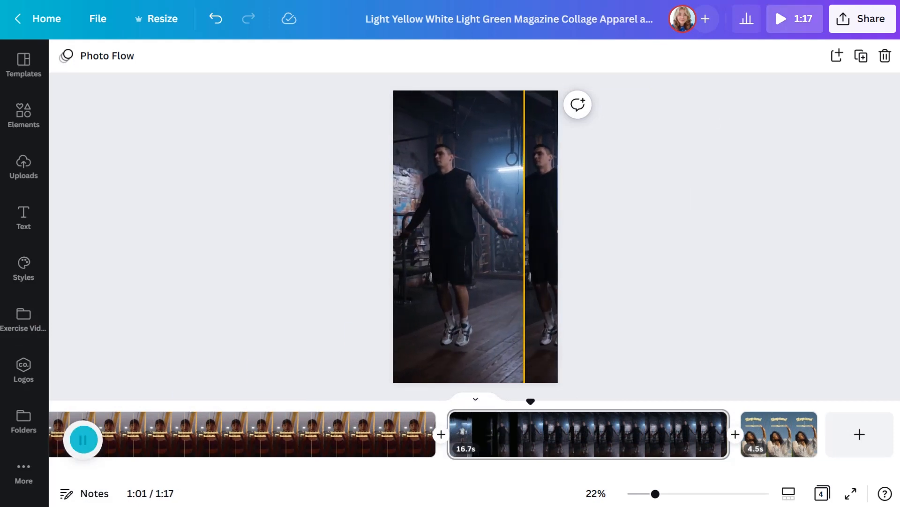
{"action": "left_click", "coordinate": [83, 439]}
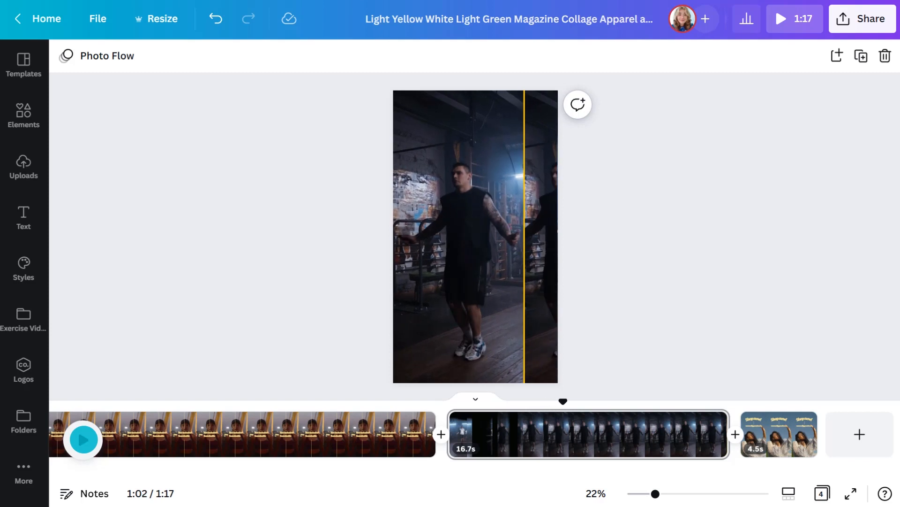
{"action": "left_click_drag", "start_coordinate": [725, 433], "coordinate": [520, 432]}
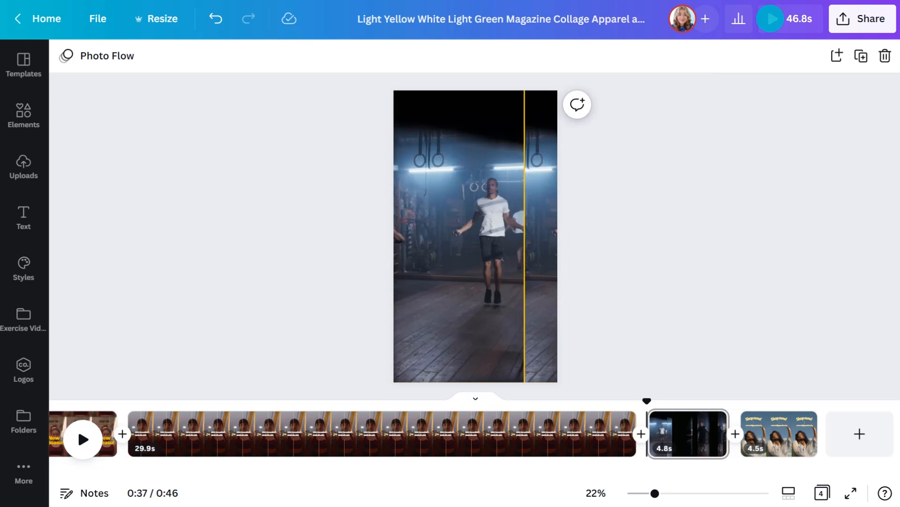
{"action": "left_click_drag", "start_coordinate": [634, 428], "coordinate": [221, 429]}
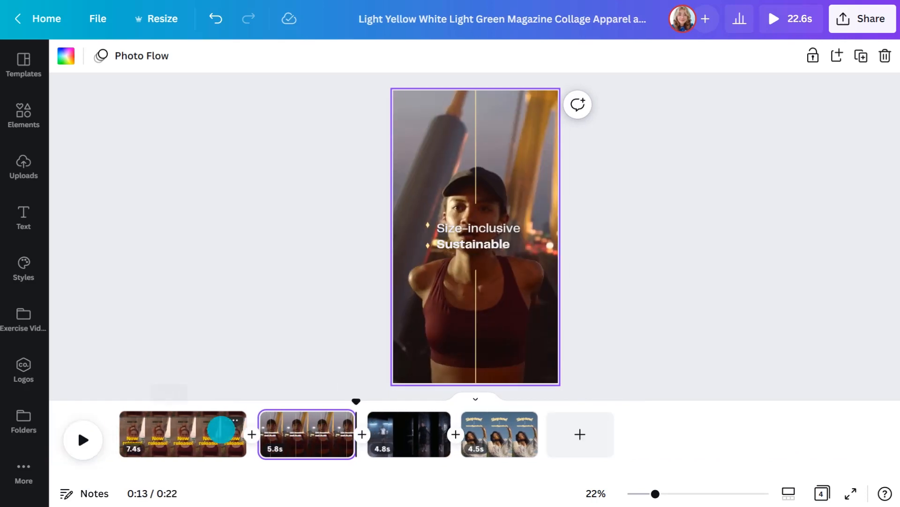
- Apply the Active Apparel Telegraf fonts and colour palette to the fourth page, giving its text and line the brand yellow
{"action": "left_click", "coordinate": [465, 425]}
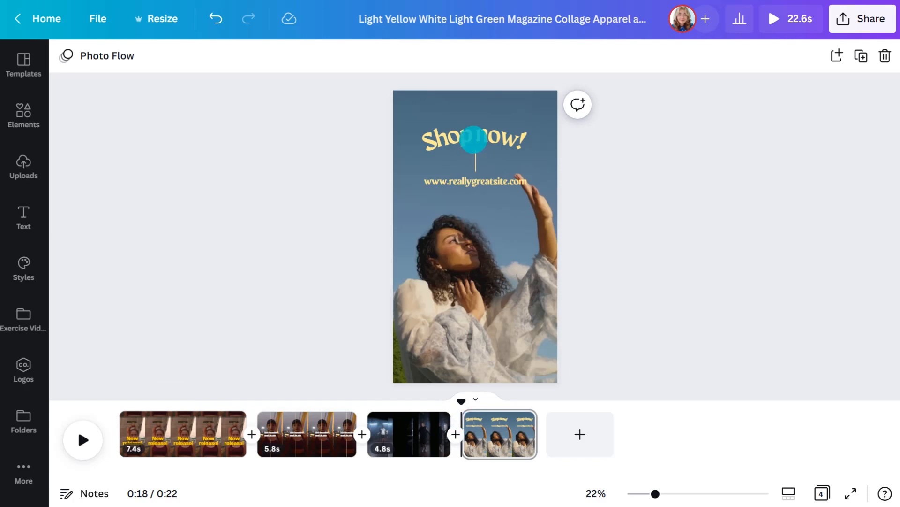
{"action": "left_click", "coordinate": [471, 141]}
{"action": "left_click", "coordinate": [282, 55]}
{"action": "left_click", "coordinate": [118, 230]}
{"action": "left_click", "coordinate": [140, 482]}
{"action": "left_click", "coordinate": [35, 253]}
{"action": "left_click", "coordinate": [158, 103]}
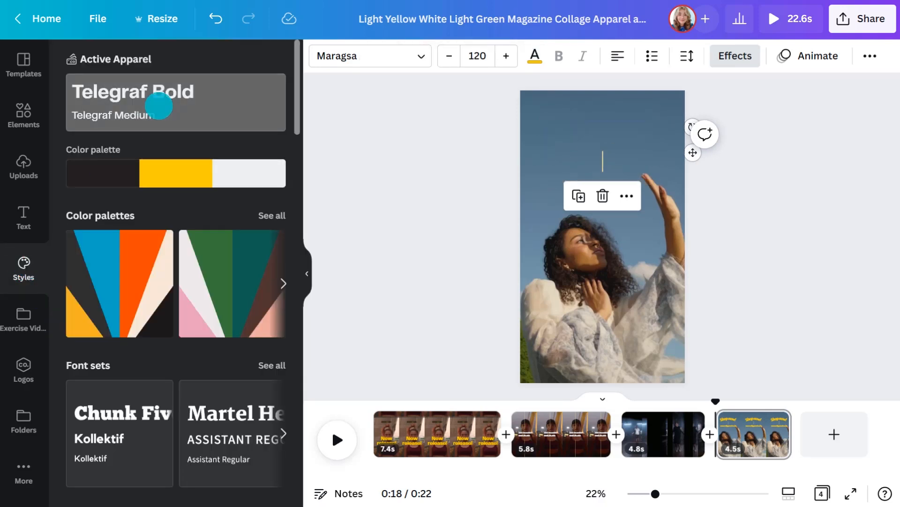
{"action": "left_click", "coordinate": [366, 240]}
- Replace the fourth page's background with the 14.8-second clip of the woman in a blue sports bra from Exercise Videos
{"action": "left_click", "coordinate": [24, 317]}
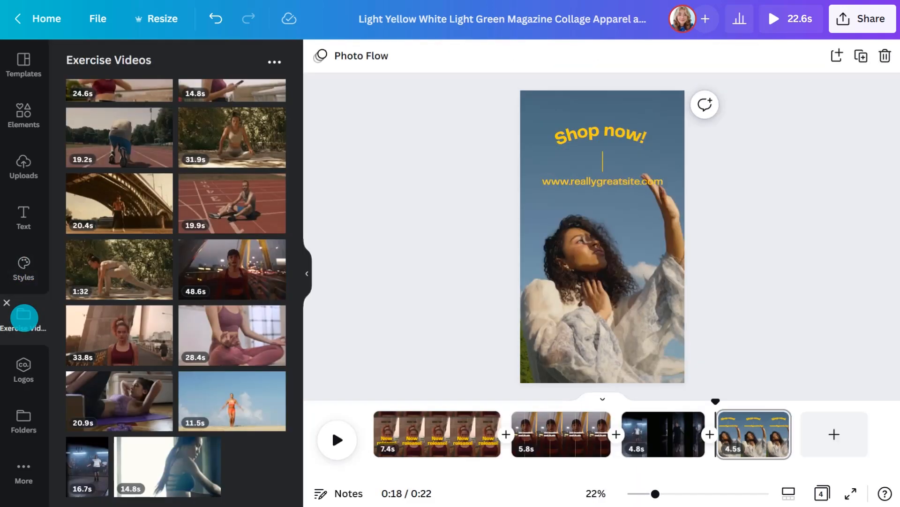
{"action": "left_click_drag", "start_coordinate": [183, 459], "coordinate": [513, 268]}
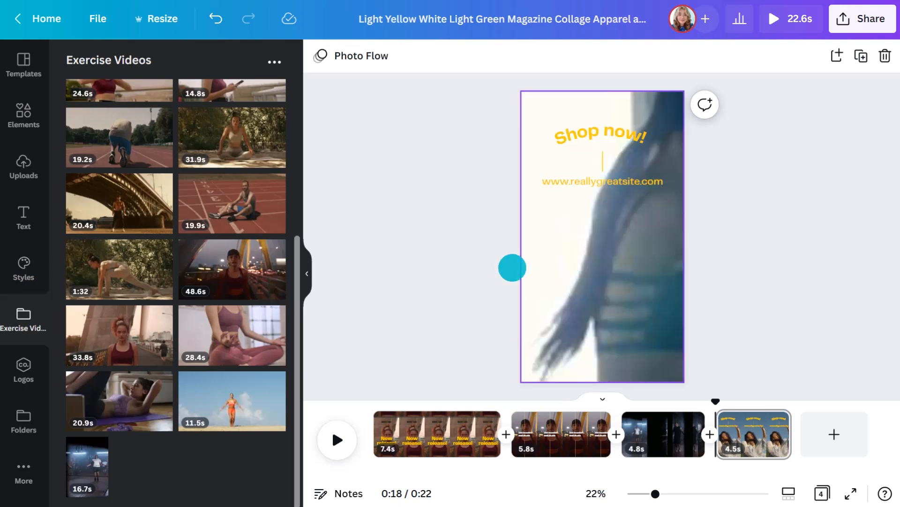
{"action": "left_click", "coordinate": [307, 272]}
- Split the fourth page 4.8 seconds into its clip, leaving a 10.0-second second part
{"action": "left_click_drag", "start_coordinate": [464, 400], "coordinate": [543, 402]}
{"action": "right_click", "coordinate": [546, 428]}
{"action": "left_click", "coordinate": [609, 365]}
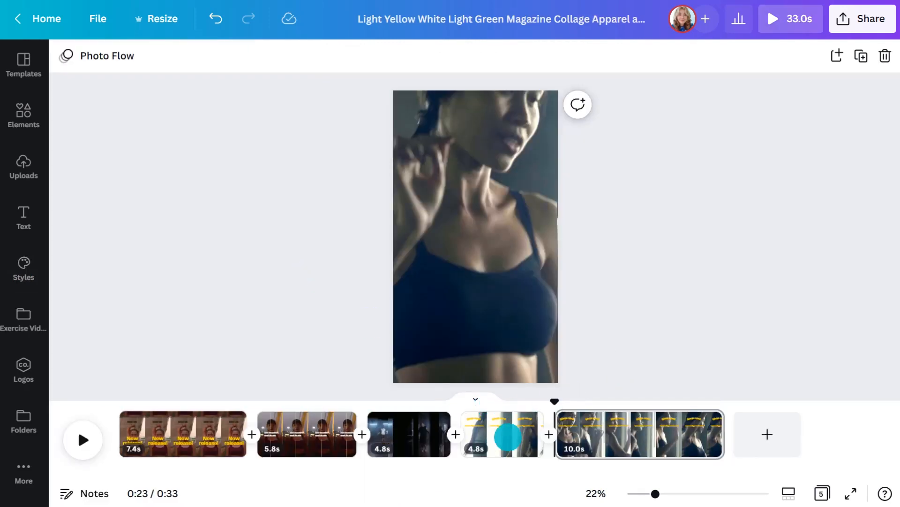
- Delete the 4.8-second first part of the split page and trim the remaining part to 8.0 seconds
{"action": "right_click", "coordinate": [527, 422]}
{"action": "left_click", "coordinate": [606, 230]}
{"action": "left_click_drag", "start_coordinate": [629, 434], "coordinate": [538, 432]}
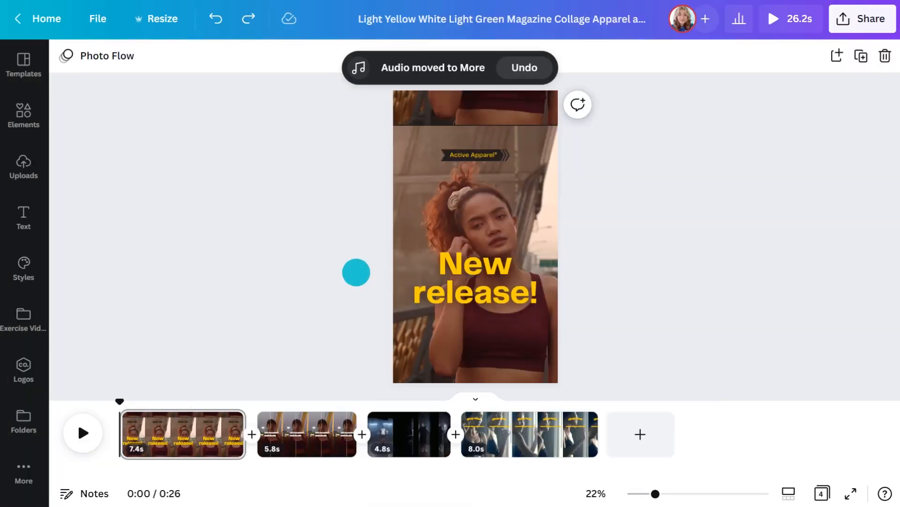
- Search Canva's audio library for motivation
{"action": "left_click", "coordinate": [28, 469]}
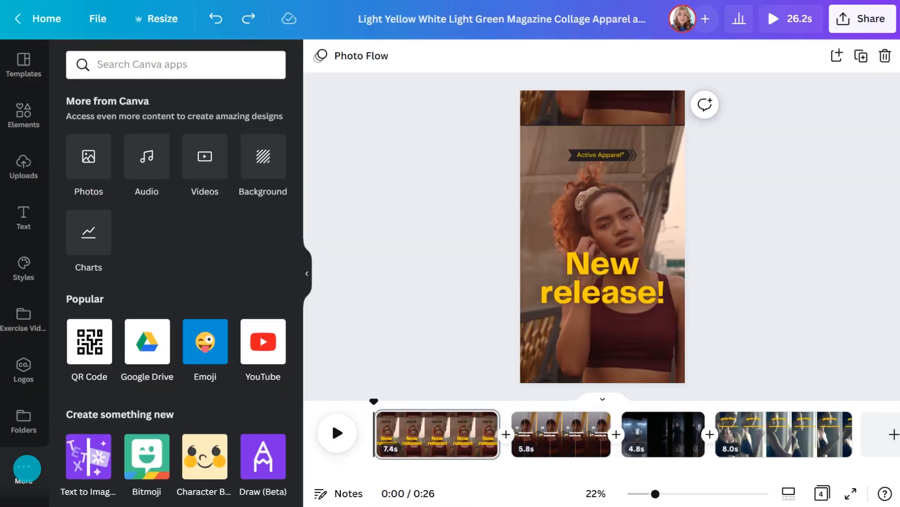
{"action": "left_click", "coordinate": [149, 157]}
{"action": "left_click", "coordinate": [171, 65]}
{"action": "type", "text": "motivation"}
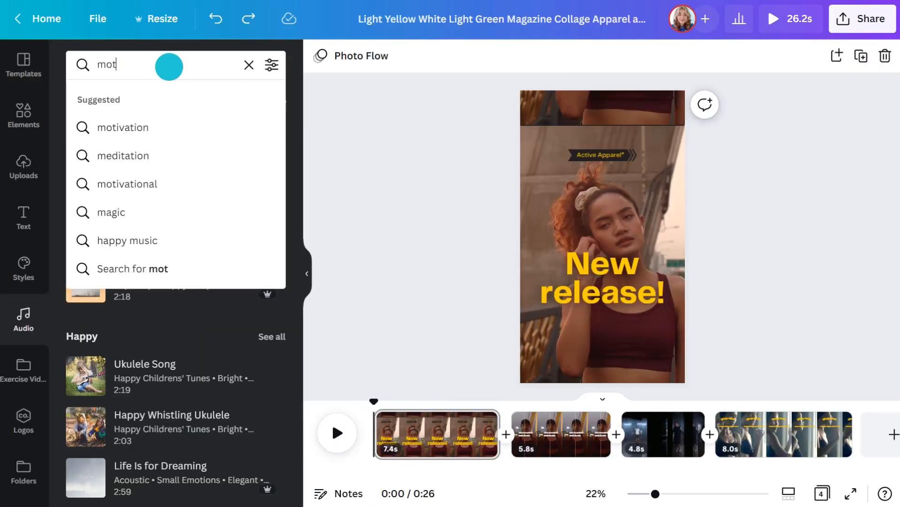
{"action": "key", "text": "Return"}
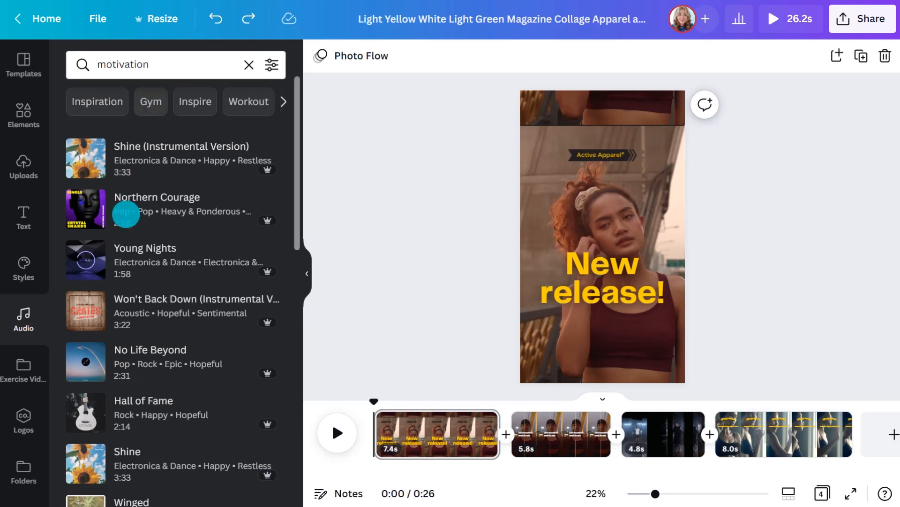
- Preview the track Amaze from the audio results and add it to the video as the soundtrack
{"action": "scroll", "coordinate": [125, 211], "scroll_direction": "down", "scroll_amount": 7}
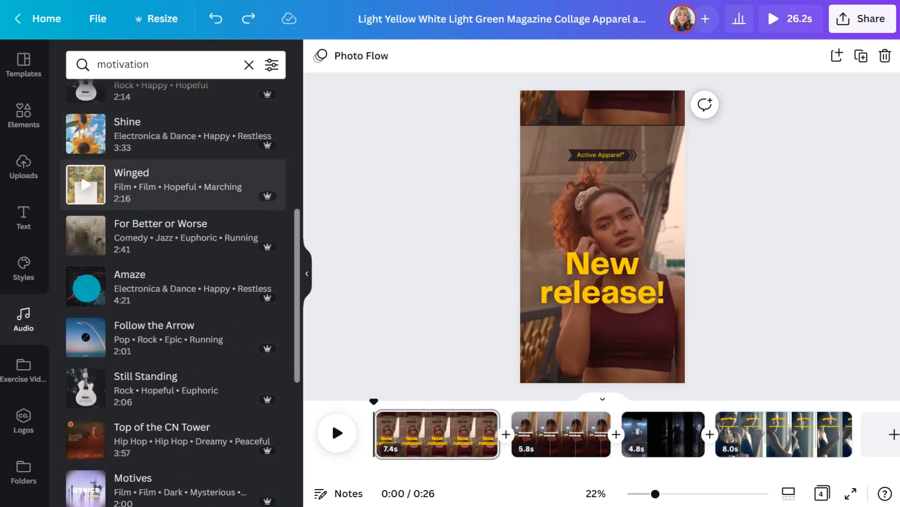
{"action": "left_click", "coordinate": [86, 287]}
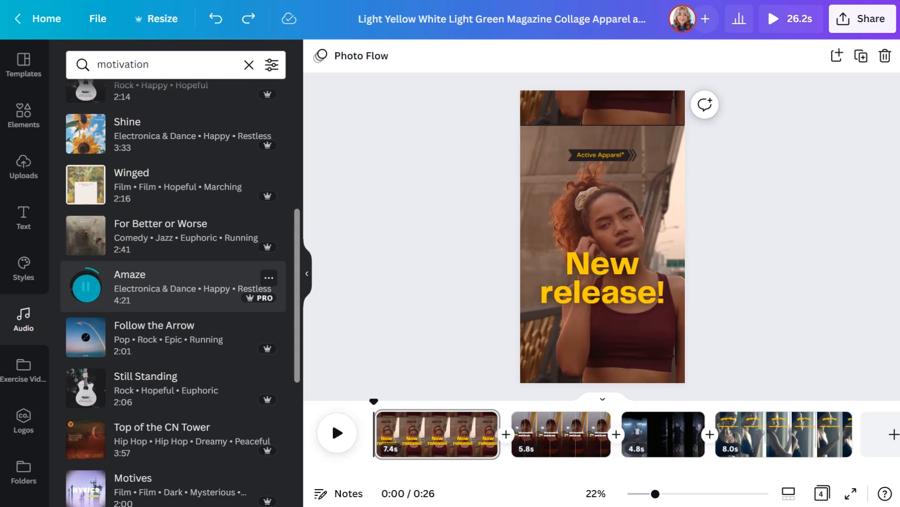
{"action": "left_click", "coordinate": [87, 288]}
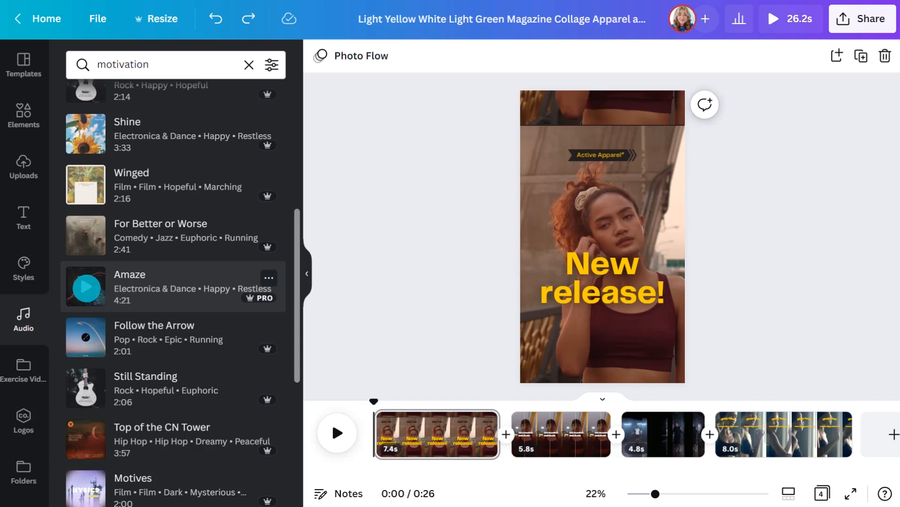
{"action": "left_click_drag", "start_coordinate": [86, 287], "coordinate": [367, 293]}
{"action": "left_click", "coordinate": [310, 266]}
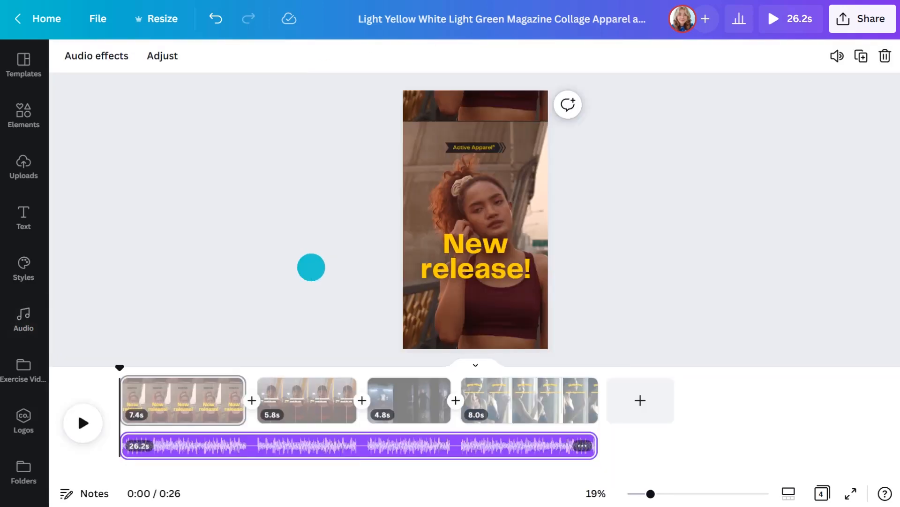
- Open the Amaze soundtrack for timing adjustment and play the video from the start to check it
{"action": "double_click", "coordinate": [213, 446]}
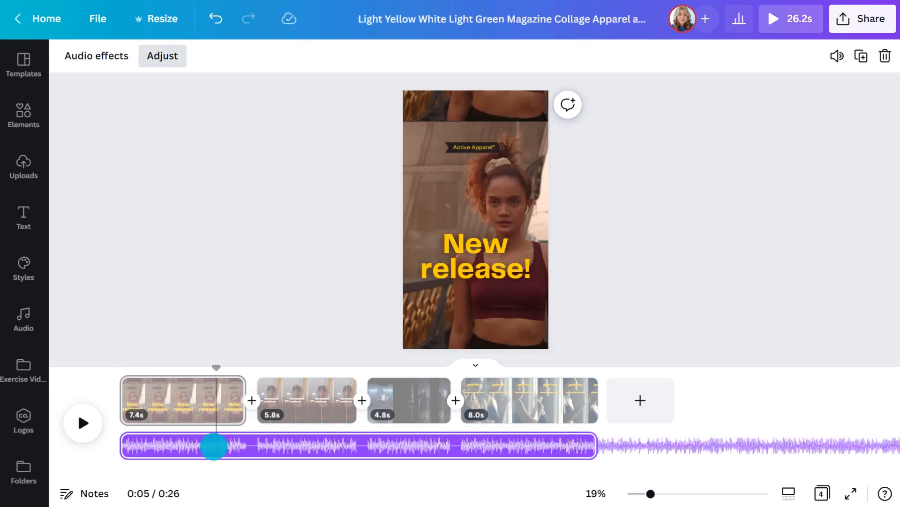
{"action": "left_click_drag", "start_coordinate": [213, 445], "coordinate": [128, 446]}
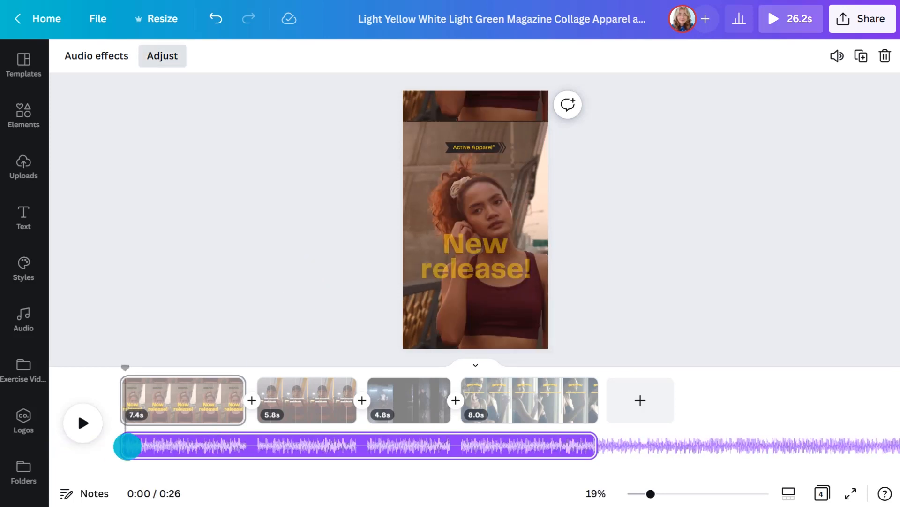
{"action": "left_click", "coordinate": [83, 422]}
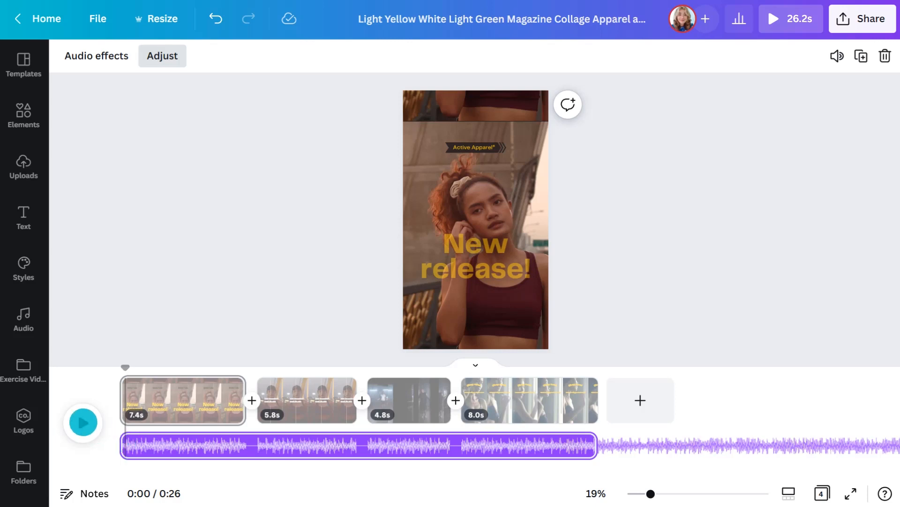